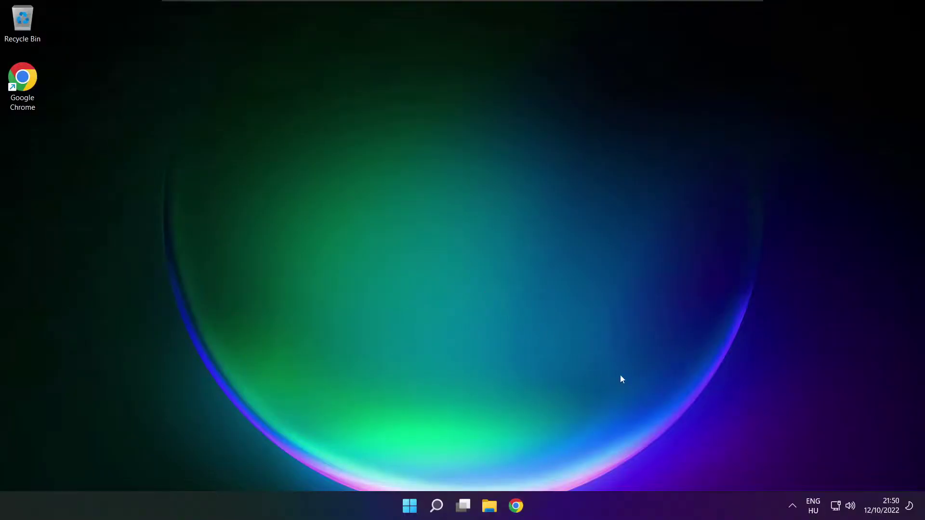
Step: Select Speakers (High Definition Audio Device) as the output in Quick Settings, then close the panel
left_click(849, 510)
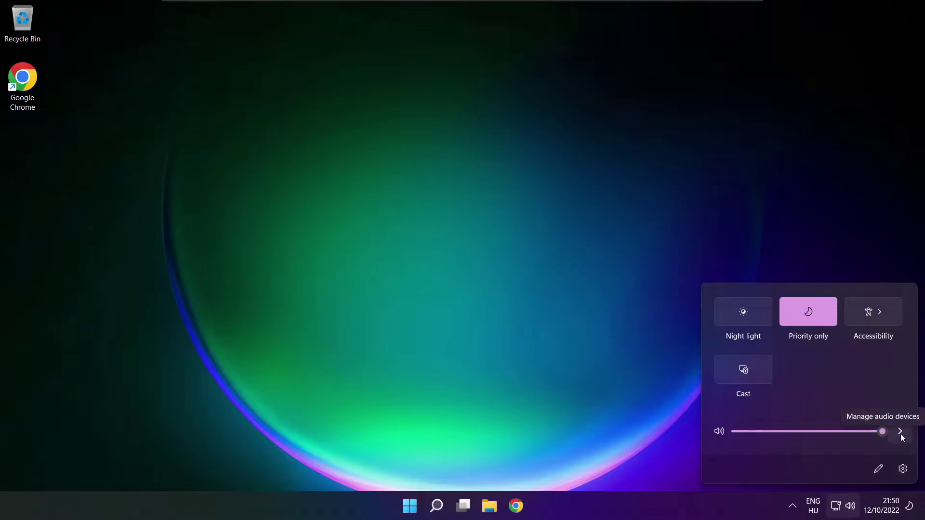
left_click(901, 433)
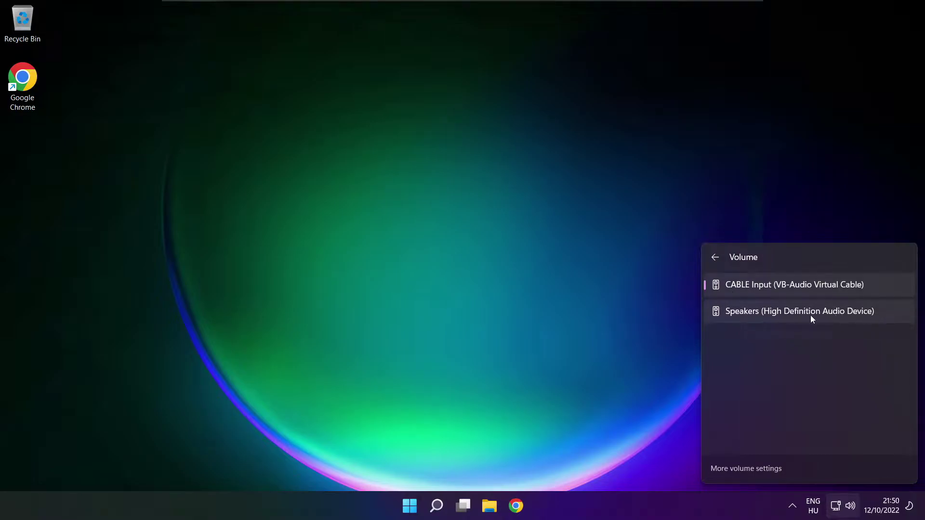
left_click(883, 316)
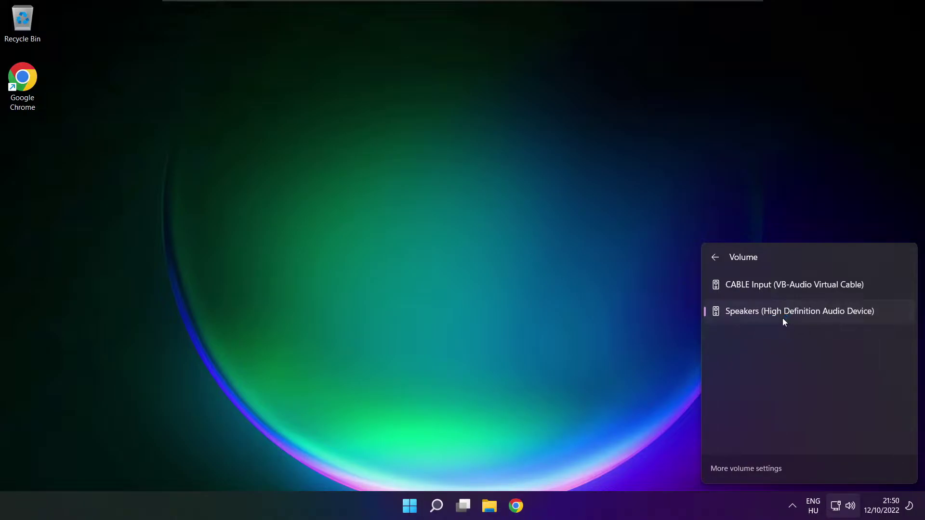
left_click(490, 285)
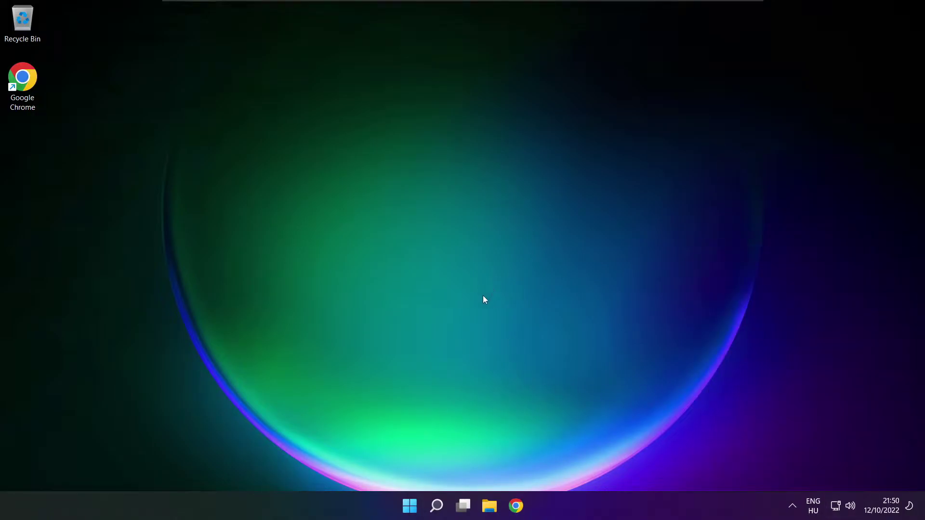
left_click(410, 506)
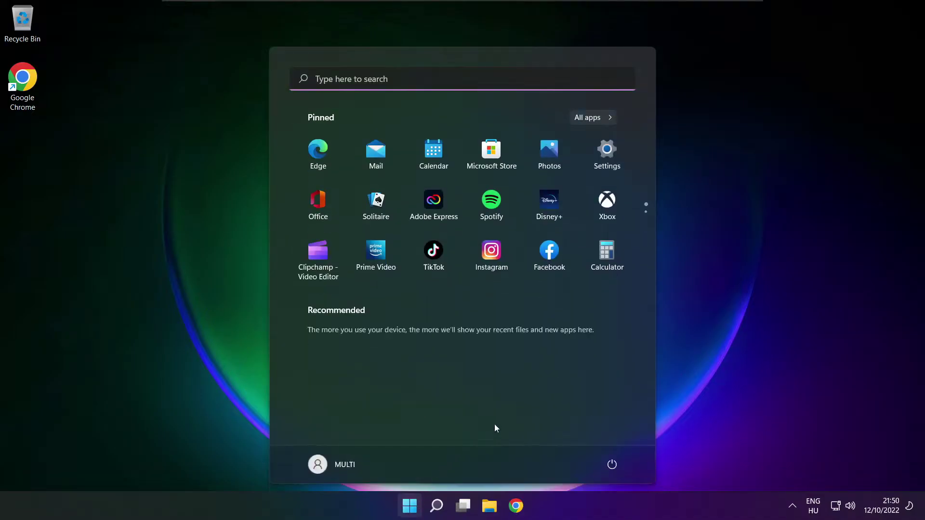
left_click(613, 464)
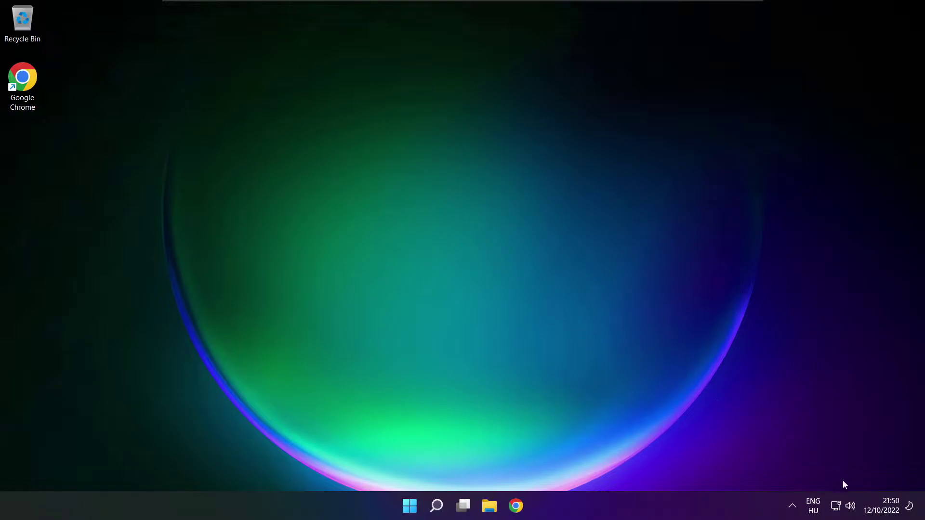
Step: Open the Sound settings page from Quick Settings, keeping Speakers as output at volume 100
left_click(851, 507)
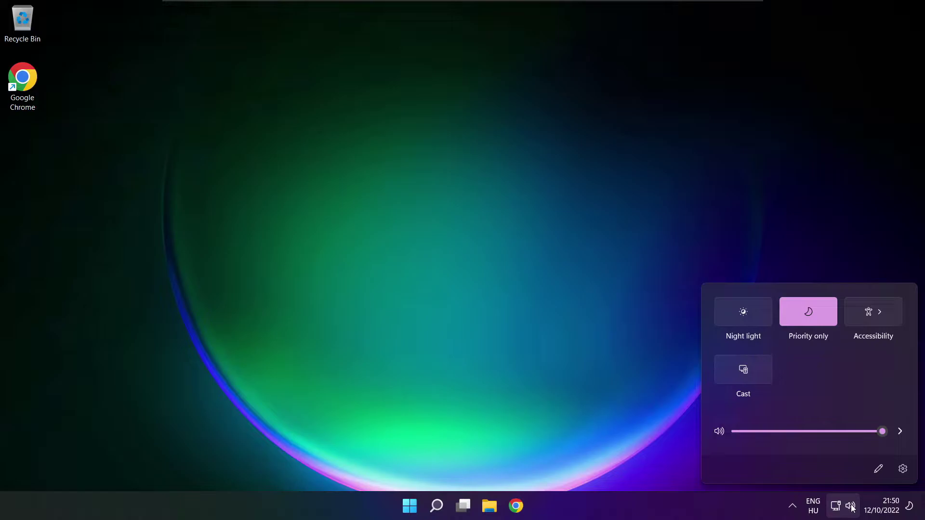
left_click(900, 432)
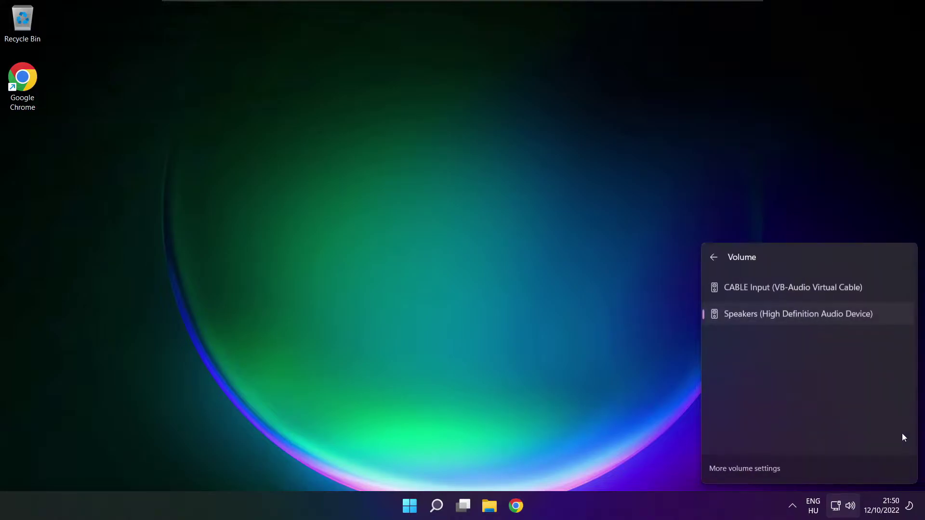
left_click(749, 470)
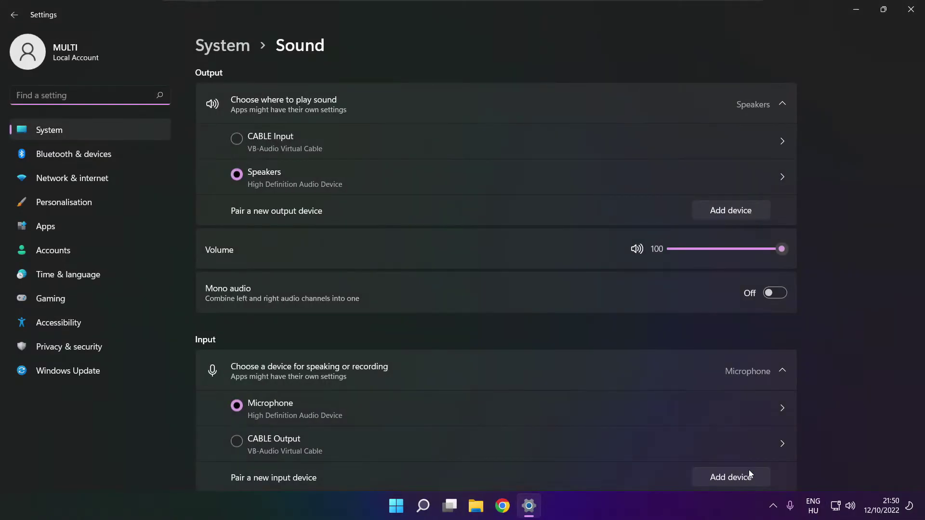
left_click(244, 174)
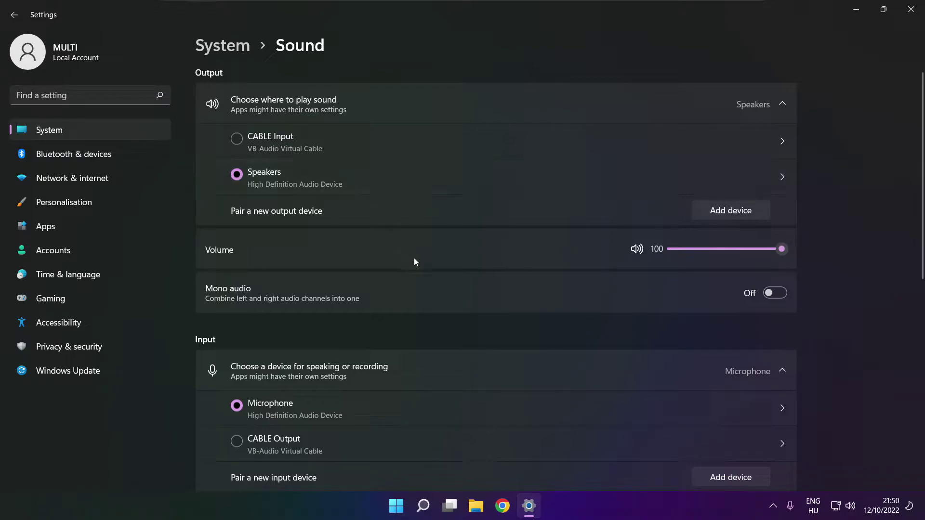
left_click(742, 250)
left_click_drag(764, 247, 798, 249)
left_click_drag(924, 245, 918, 403)
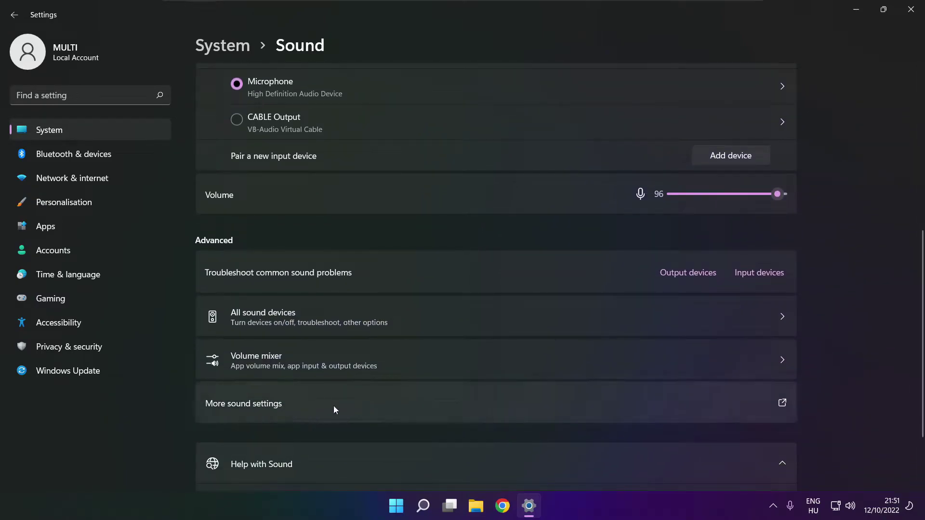
Step: In the classic Sound dialog, disable the CABLE Input playback device
left_click(380, 408)
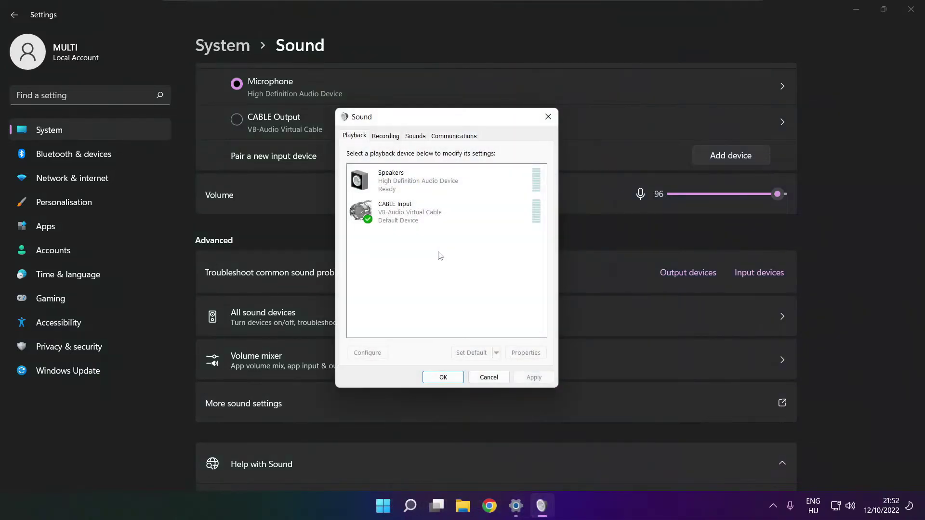
left_click(396, 218)
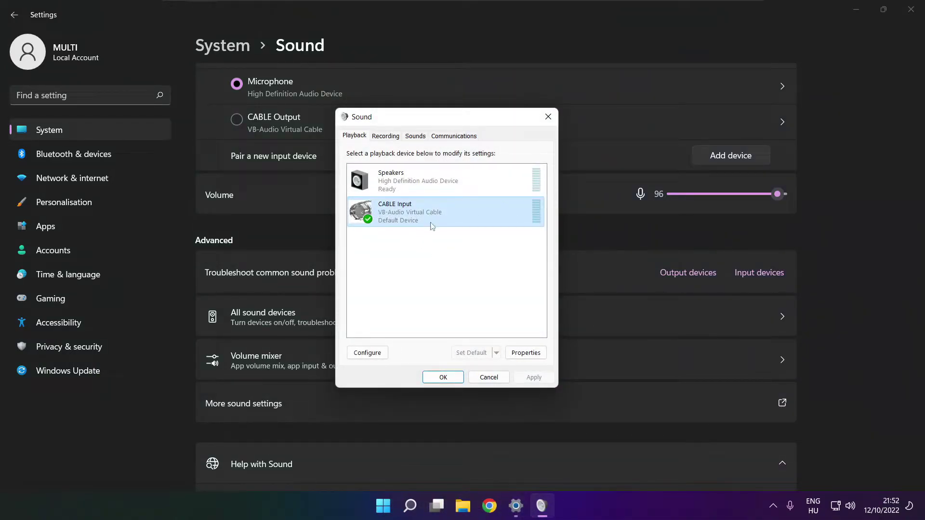
right_click(490, 215)
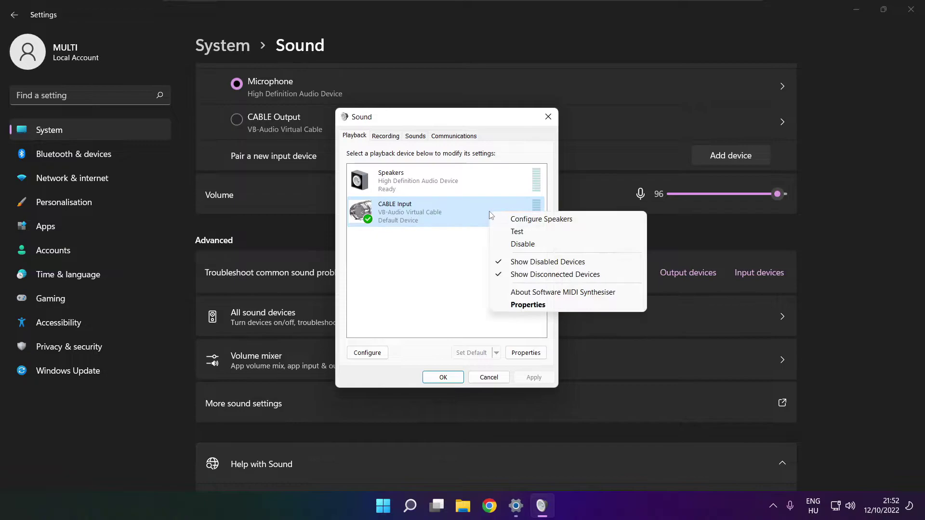
left_click(537, 248)
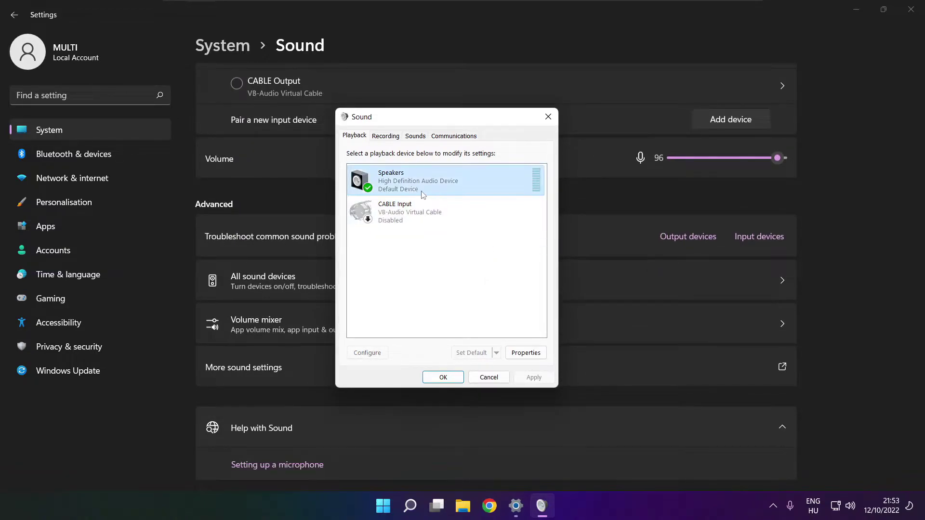
Step: Configure Speakers as 7.1 Surround with centre, subwoofer, side and rear speakers
right_click(448, 188)
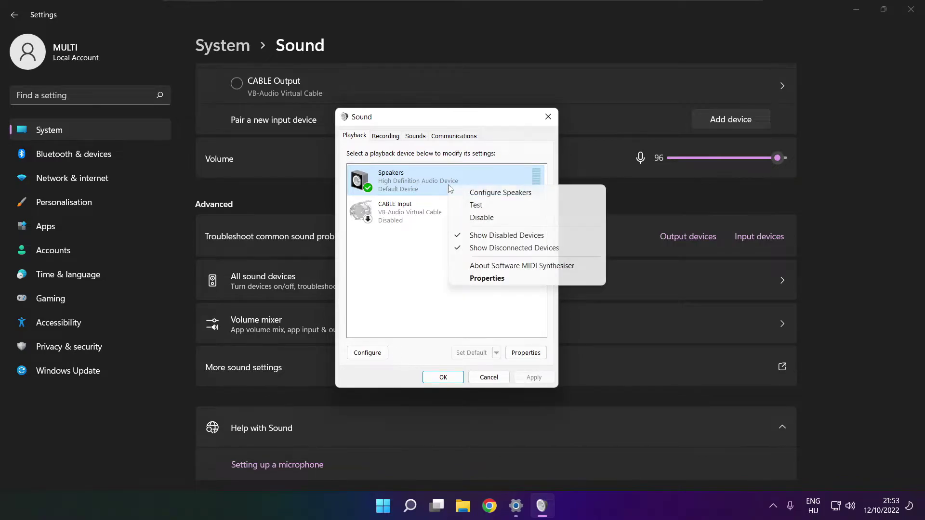
left_click(510, 193)
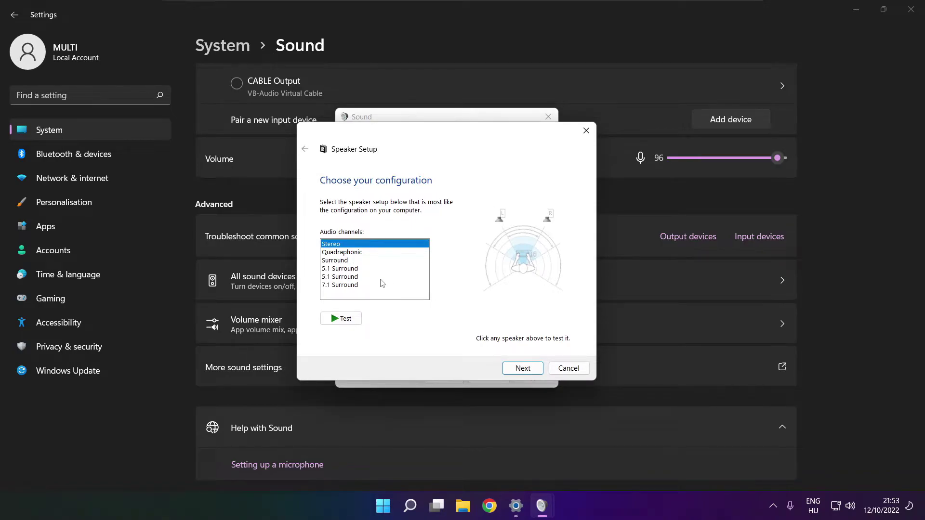
left_click(344, 285)
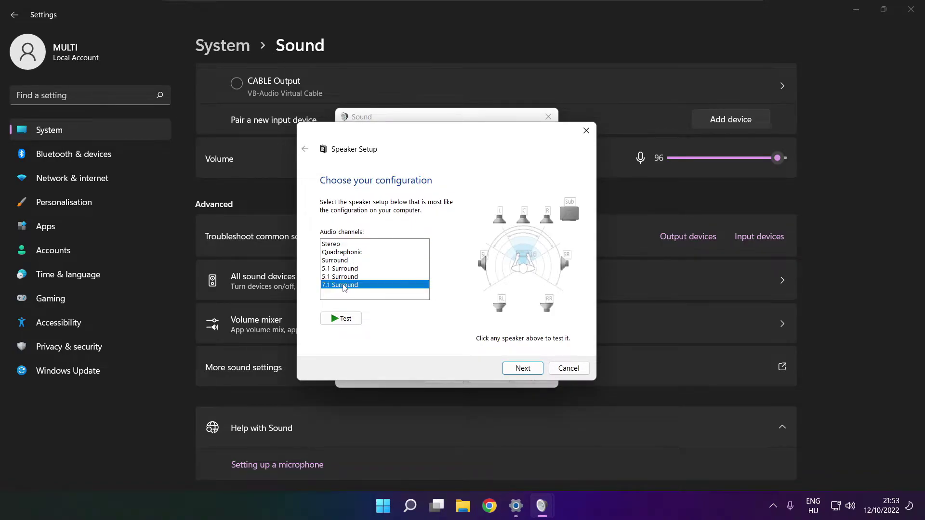
left_click(522, 369)
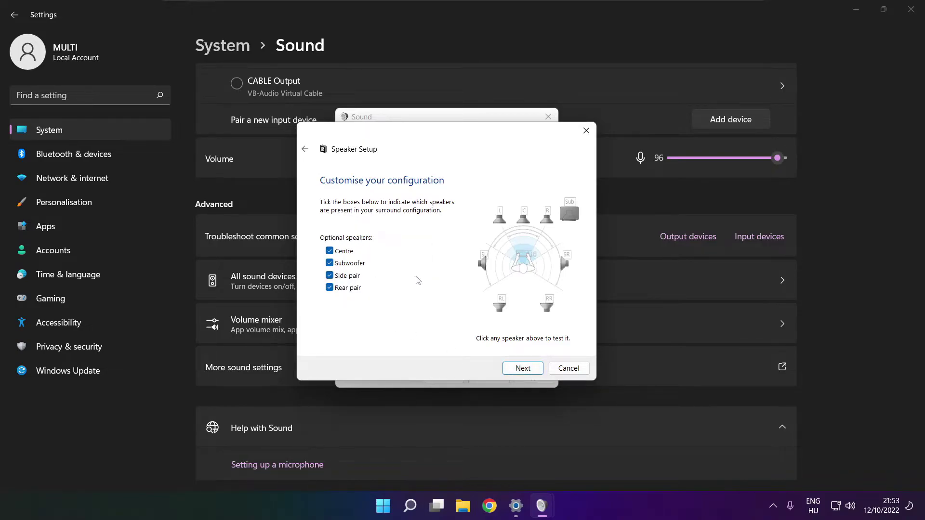
left_click(515, 366)
left_click(520, 369)
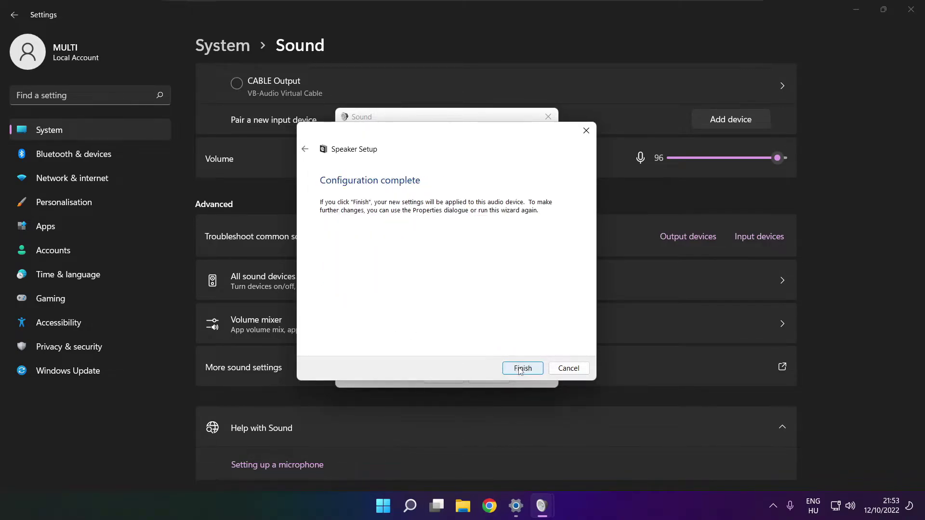
left_click(522, 369)
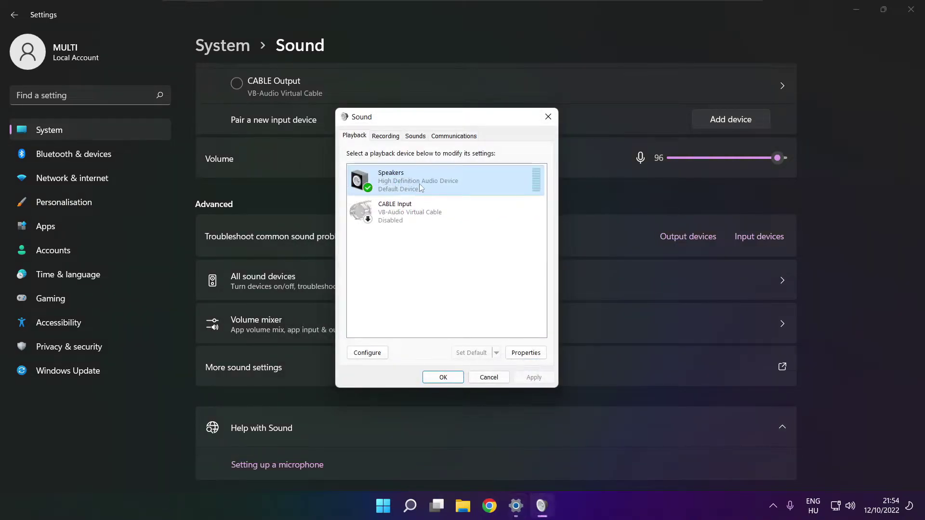
Step: Tick Disable all enhancements in Speakers Properties and apply the change
left_click(526, 352)
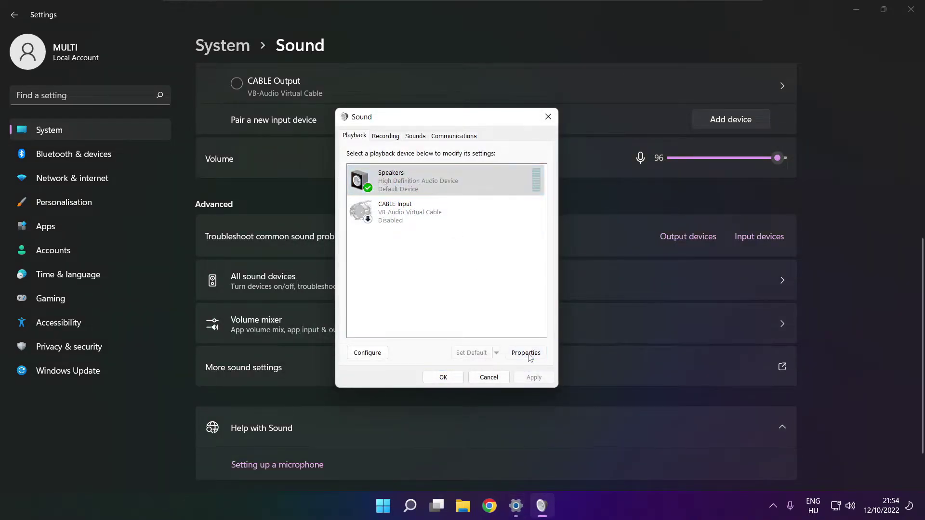
left_click_drag(436, 166, 417, 137)
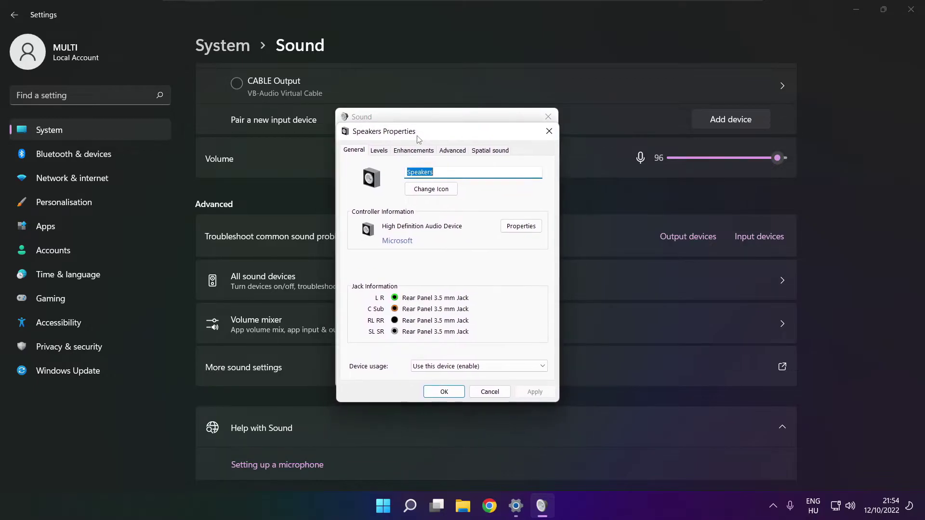
left_click(411, 150)
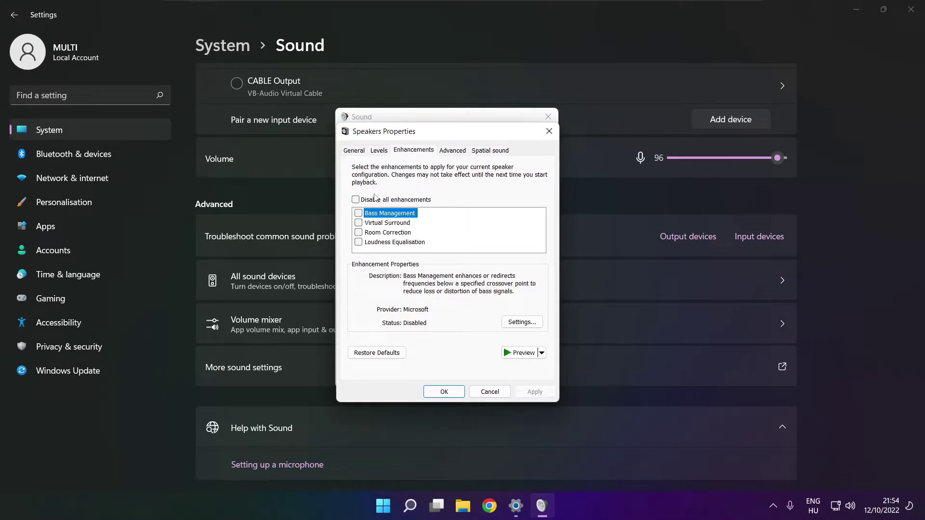
left_click(359, 200)
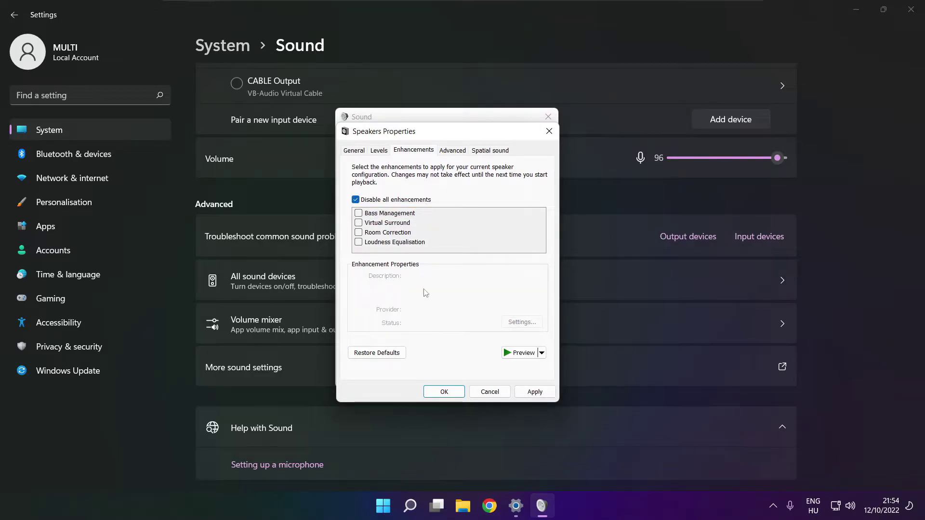
left_click(535, 392)
Step: Keep the Speakers default format at 16 bit, 48000 Hz (DVD Quality) and close both sound dialogs
left_click(451, 151)
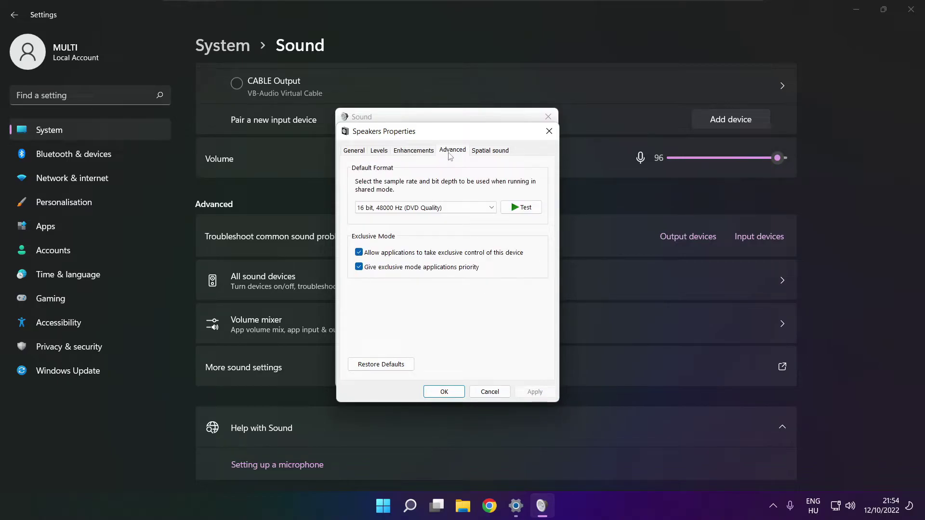
left_click(491, 208)
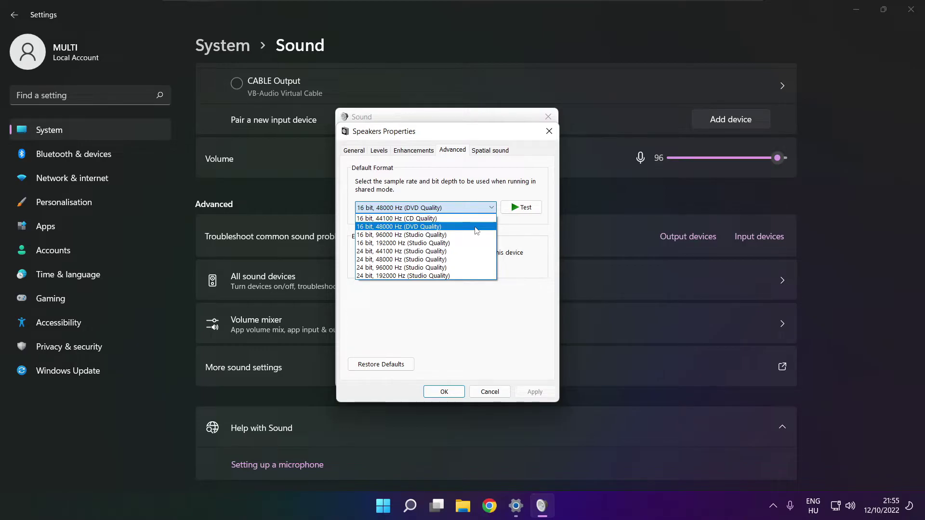
left_click(475, 226)
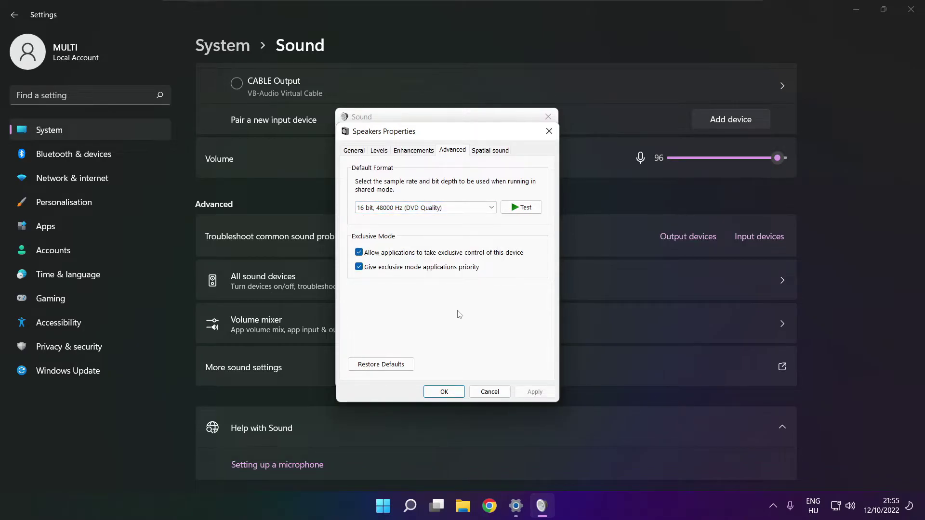
left_click(445, 392)
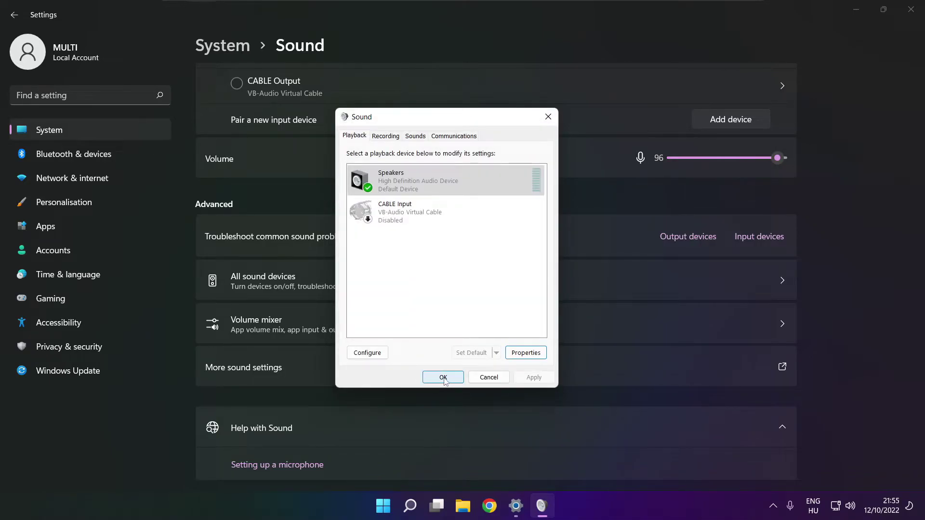
left_click(444, 378)
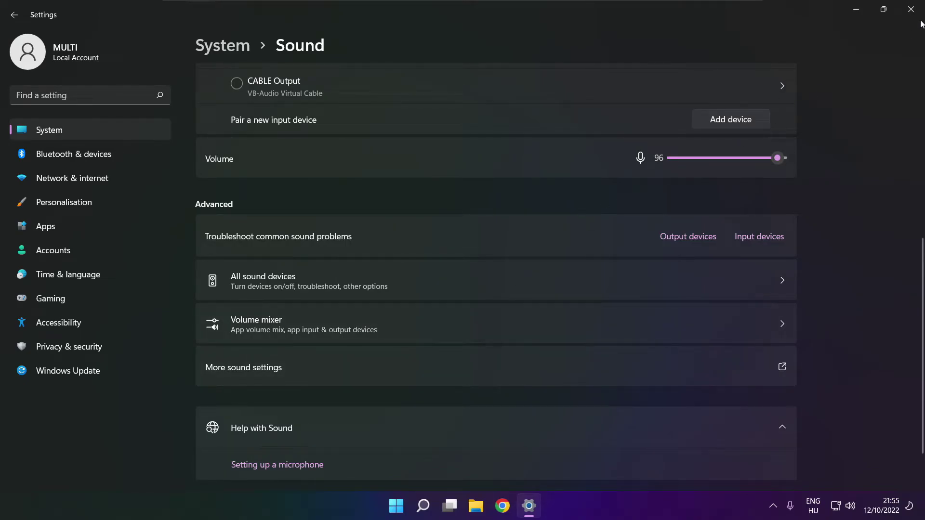
Step: Close the Settings window and bring up Windows search
left_click(911, 9)
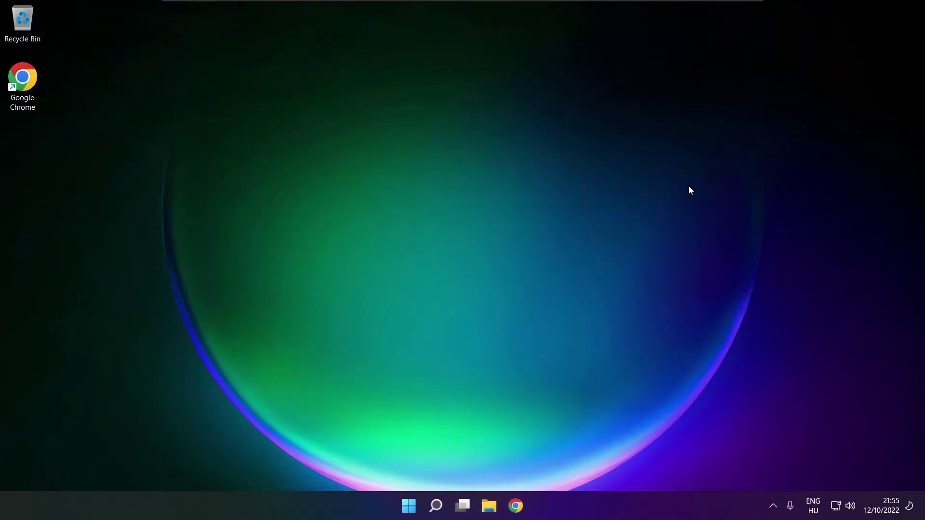
left_click(409, 506)
left_click(612, 464)
left_click(437, 505)
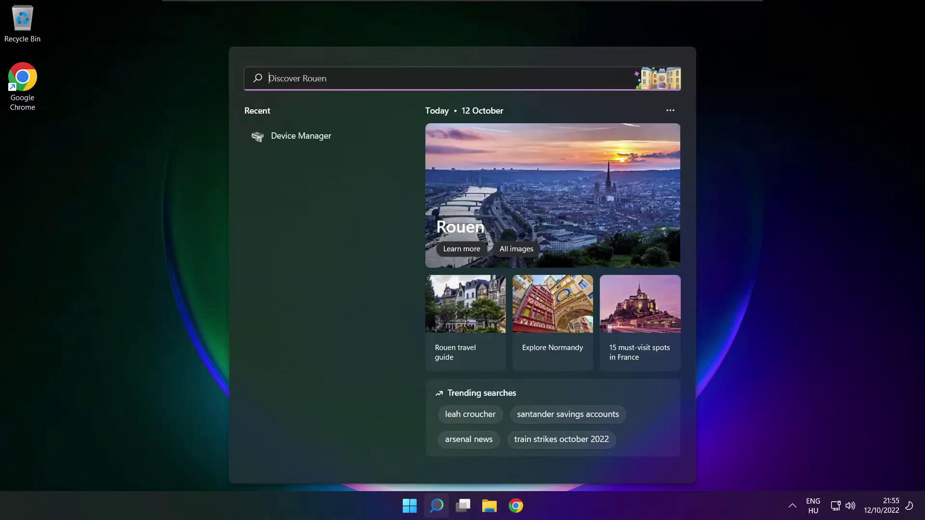
Step: Launch Device Manager via 'device manager' search and expand Sound, video and game controllers to High Definition Audio Device's actions
type("device manager")
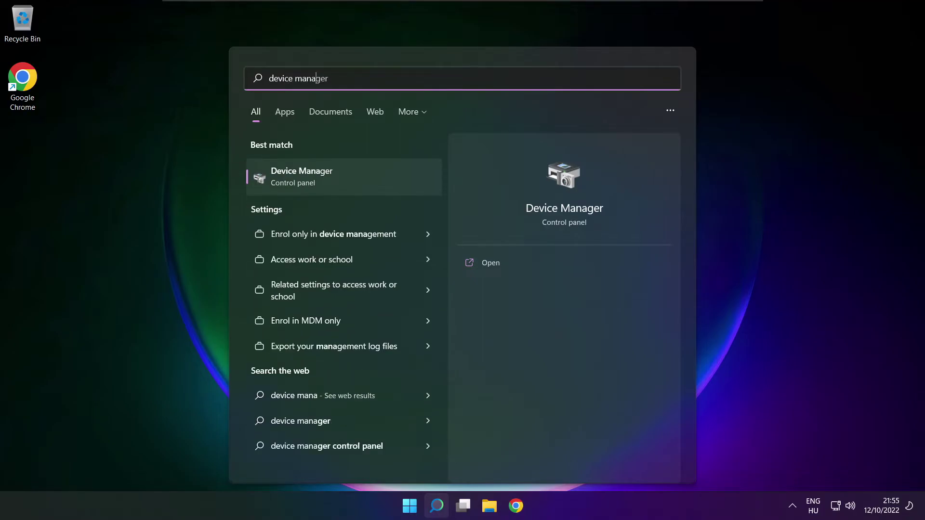
left_click(357, 175)
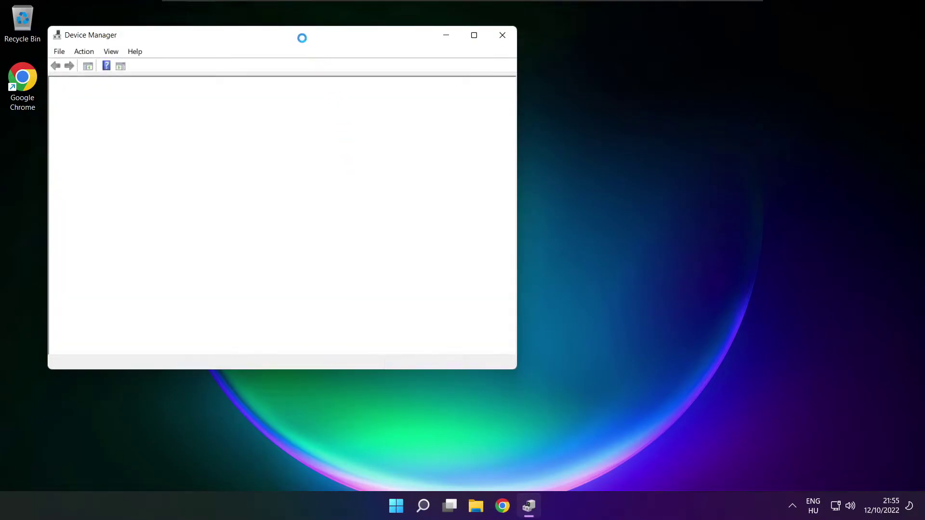
left_click_drag(294, 37, 485, 87)
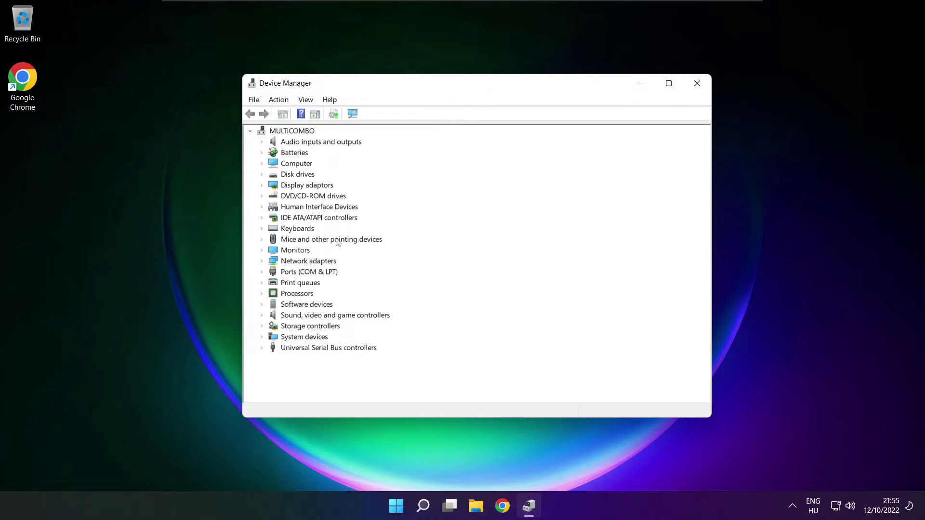
left_click(363, 317)
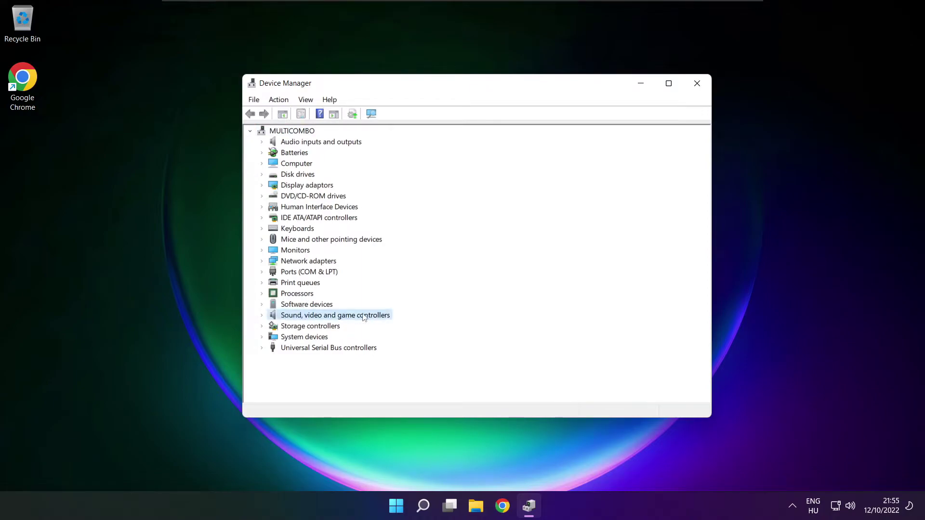
left_click(263, 316)
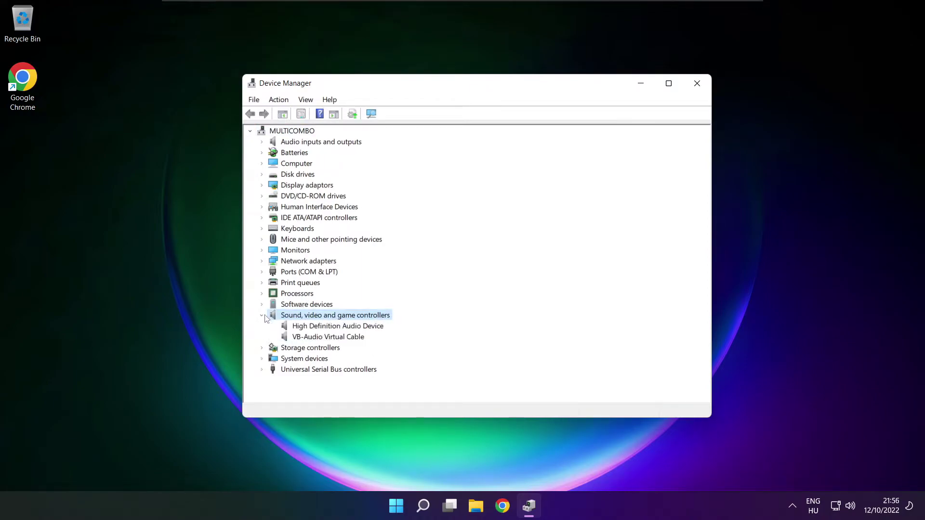
left_click(306, 327)
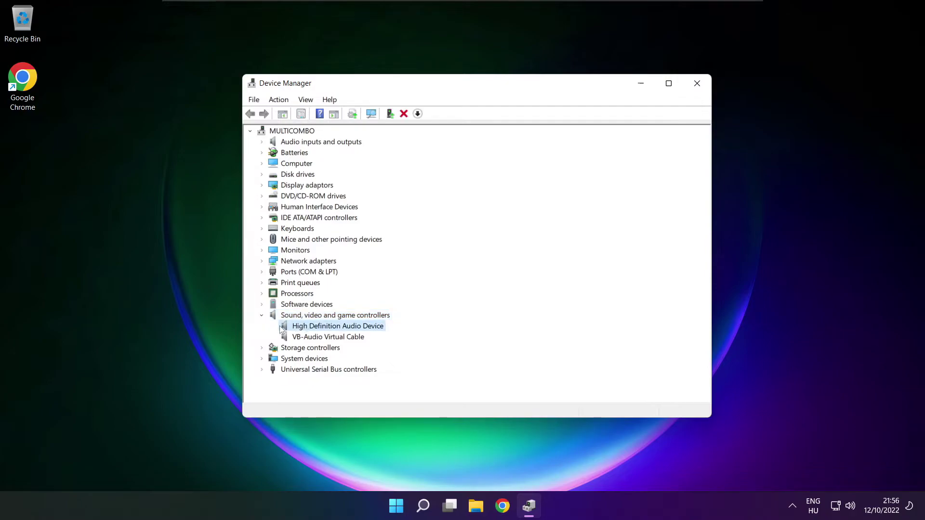
right_click(329, 327)
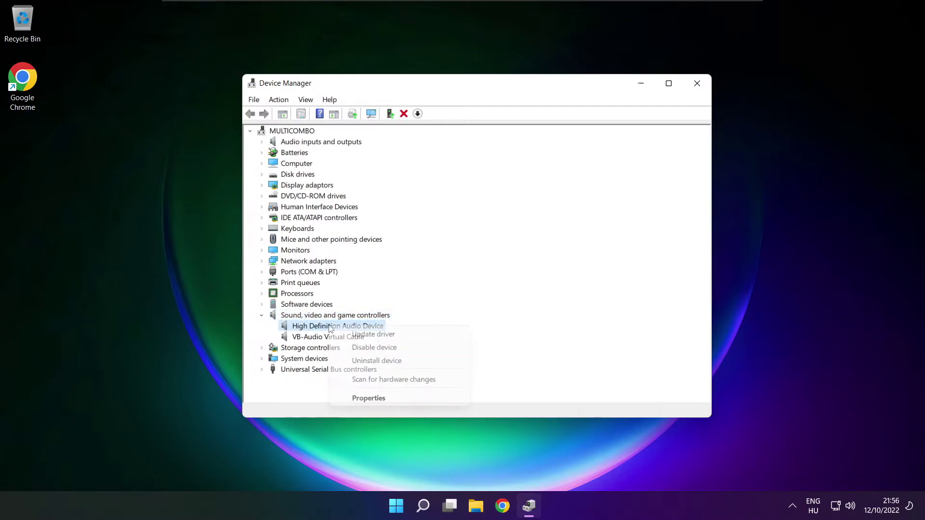
Step: Reinstall the High Definition Audio Device driver by picking it from the list of drivers on the computer
left_click(419, 336)
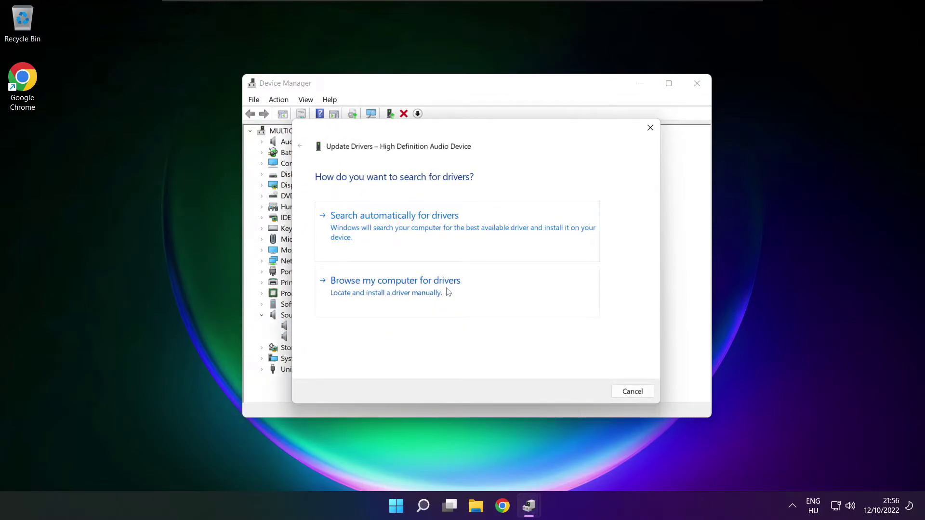
left_click(417, 293)
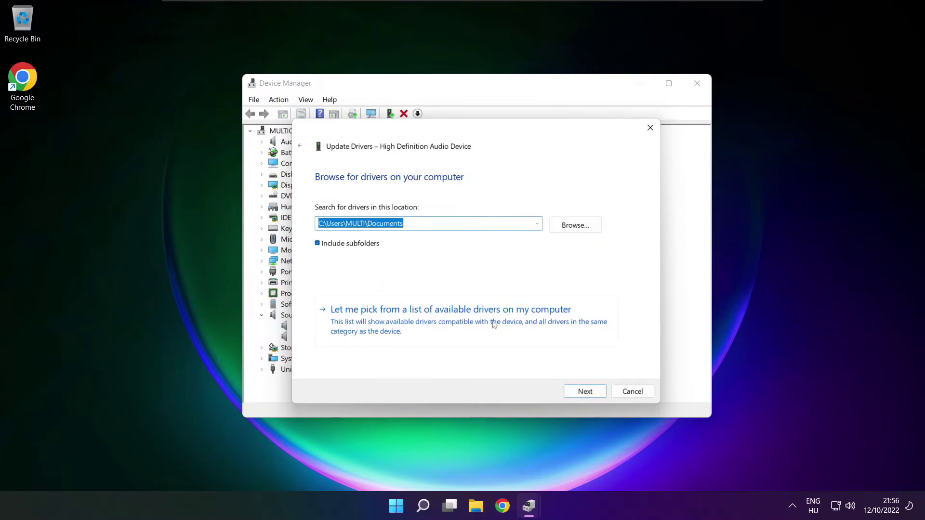
left_click(454, 328)
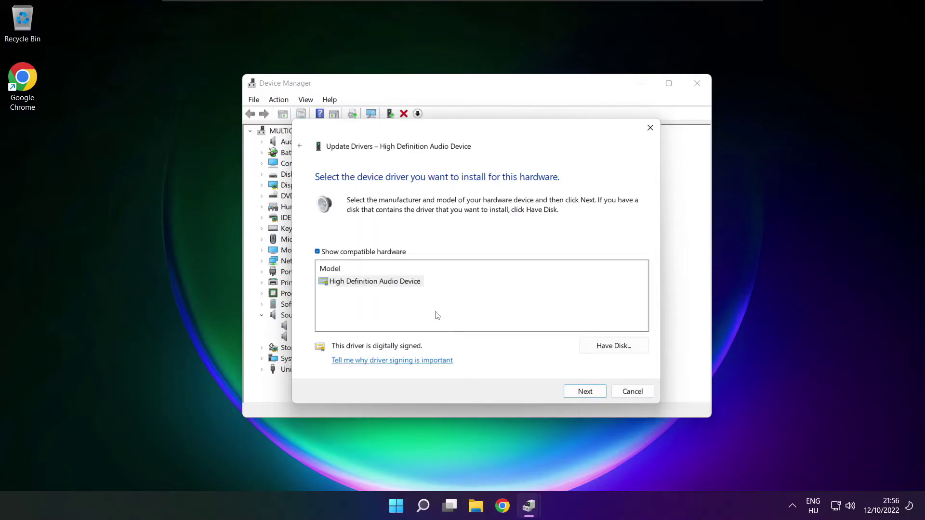
left_click(361, 287)
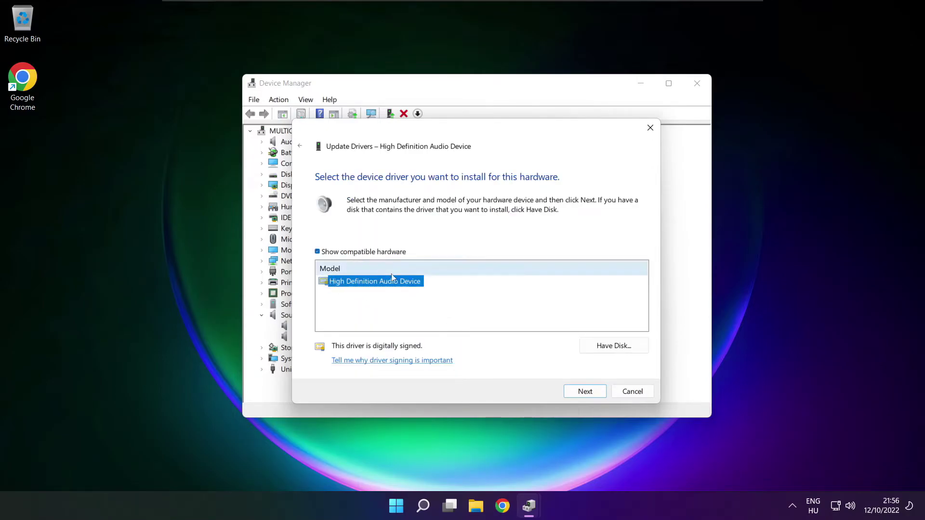
left_click(586, 392)
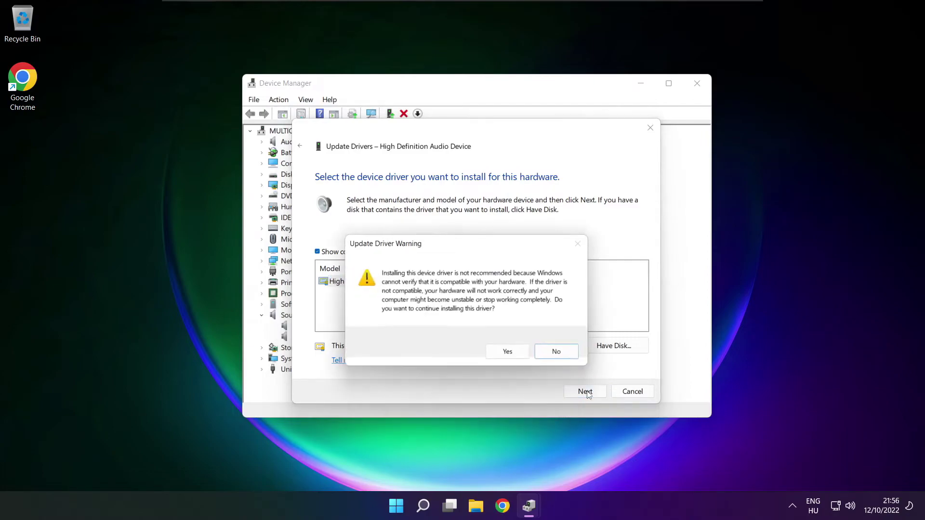
left_click(511, 355)
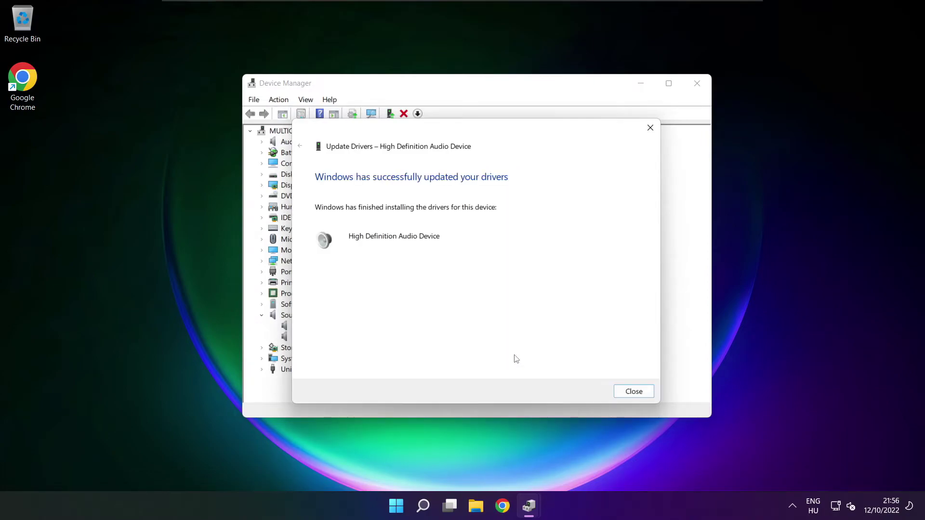
left_click(634, 392)
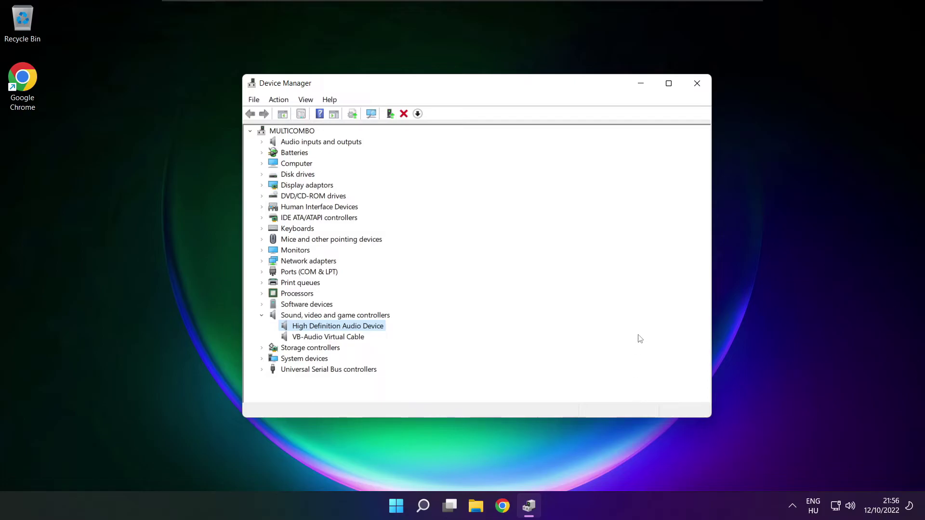
Step: Close Device Manager and check the Start menu power options
left_click(699, 85)
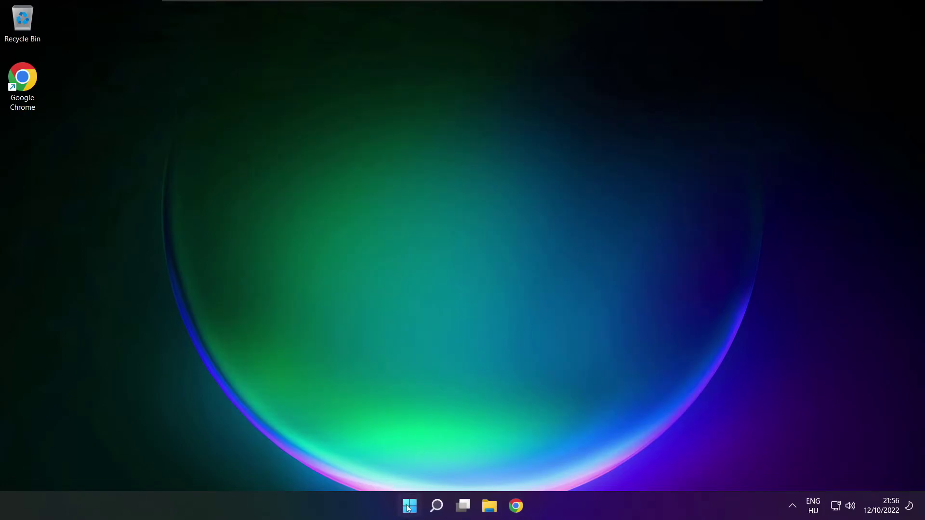
left_click(409, 506)
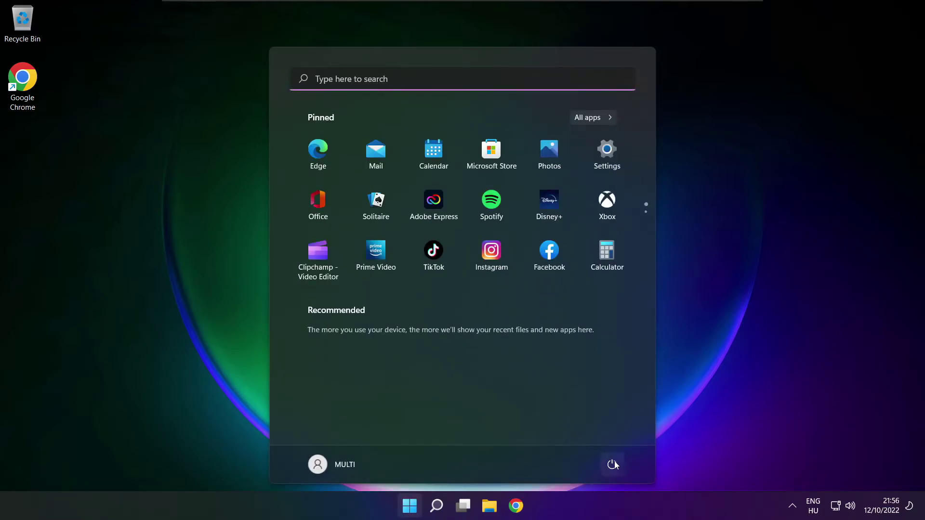
left_click(613, 465)
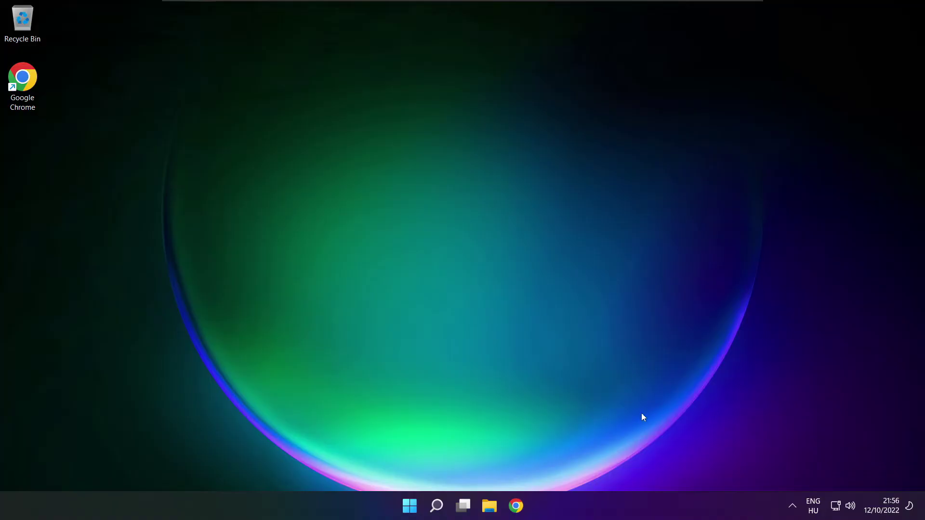
Step: Open Sound settings from the volume icon's menu and scroll down to the Advanced troubleshooting options
right_click(851, 506)
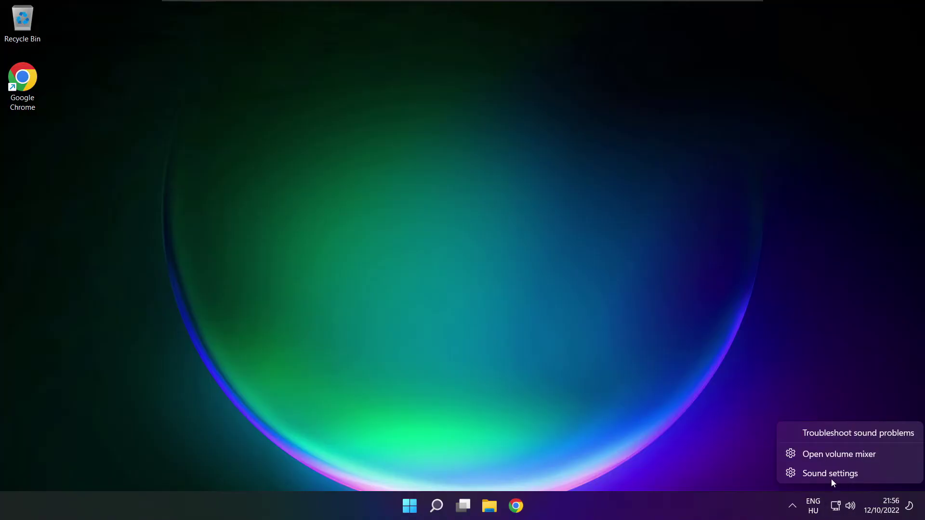
left_click(855, 476)
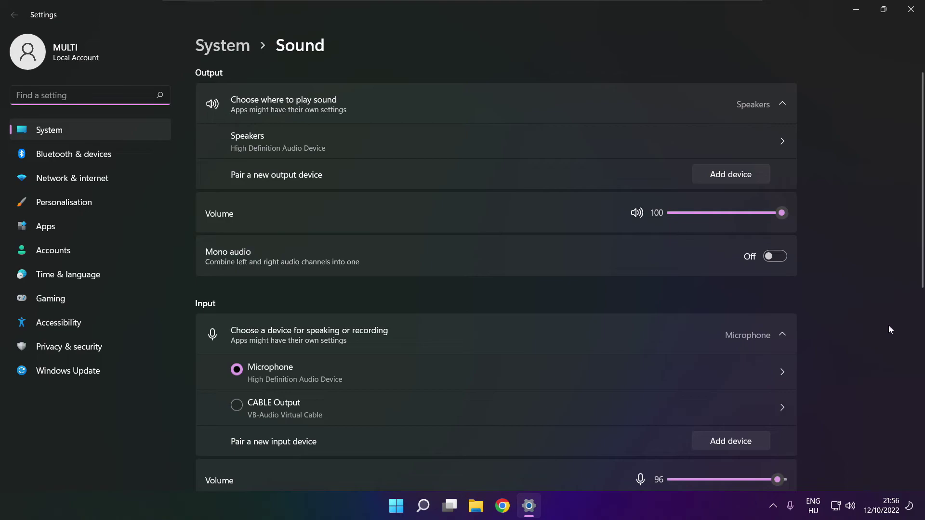
scroll(923, 217, "down", 6)
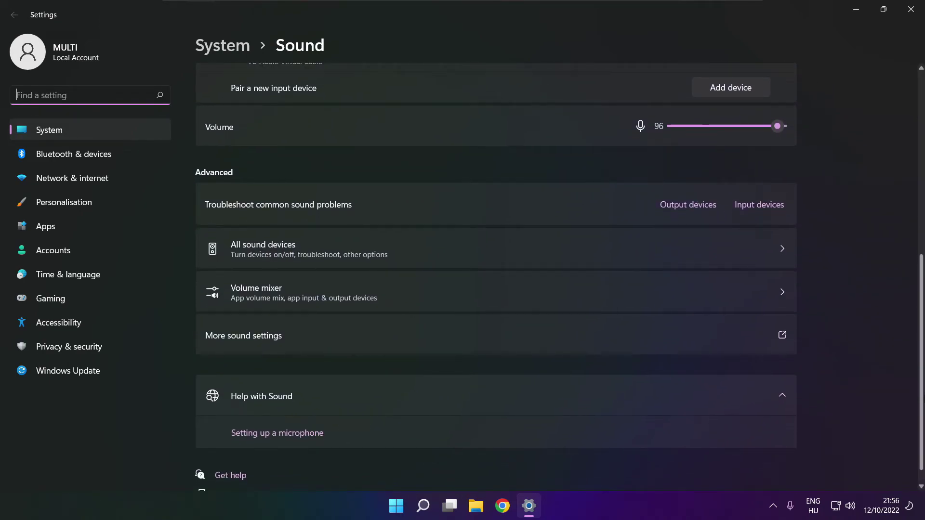
scroll(495, 280, "down", 1)
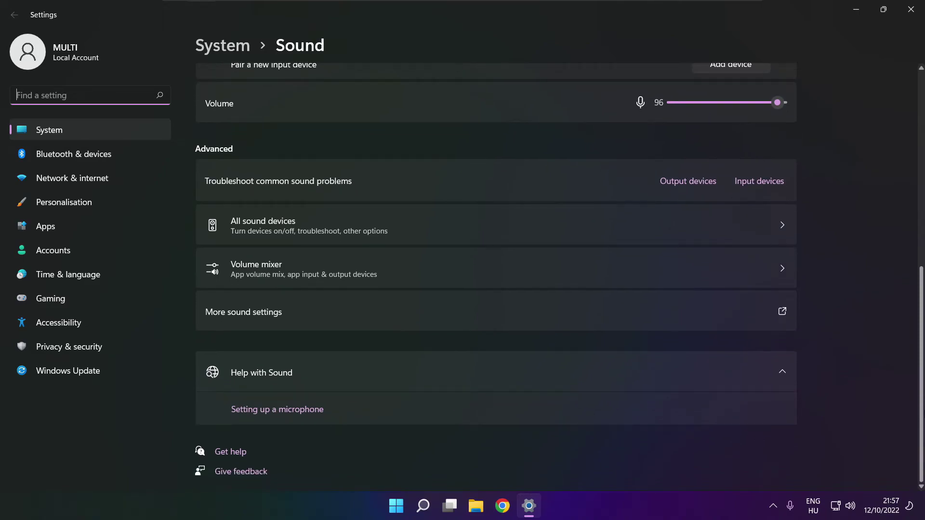
Step: Launch the Playing Audio troubleshooter for Output devices under Troubleshoot common sound problems
left_click(693, 187)
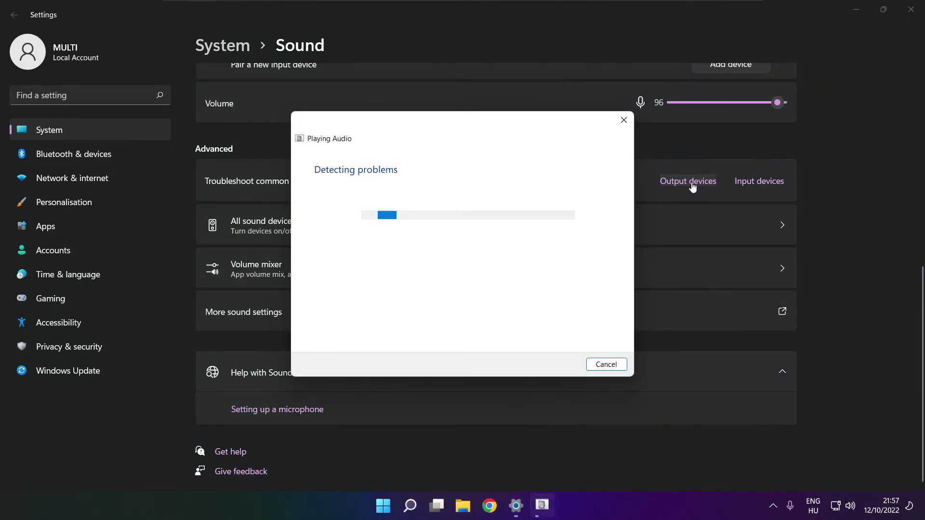